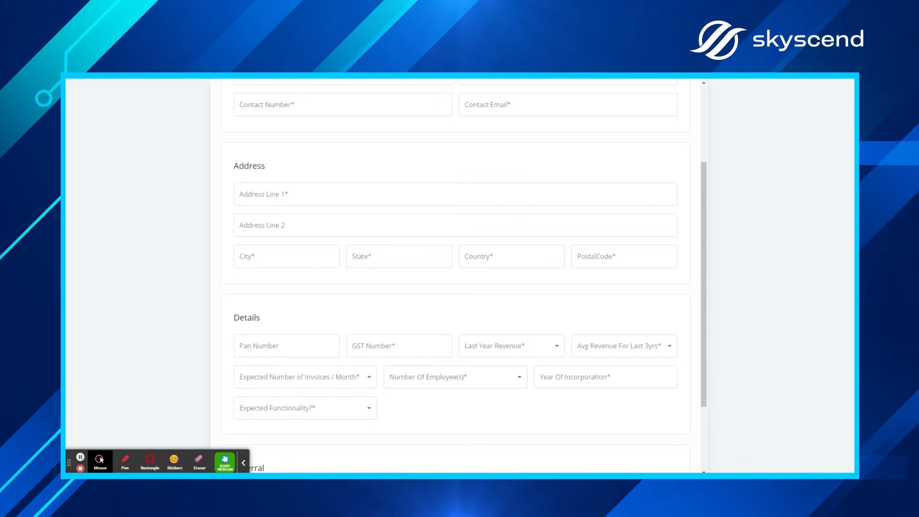
# Step: Log in with the admin account's email instead of the prefilled one to reach the Dashboard
pyautogui.scroll(3, 505, 308)
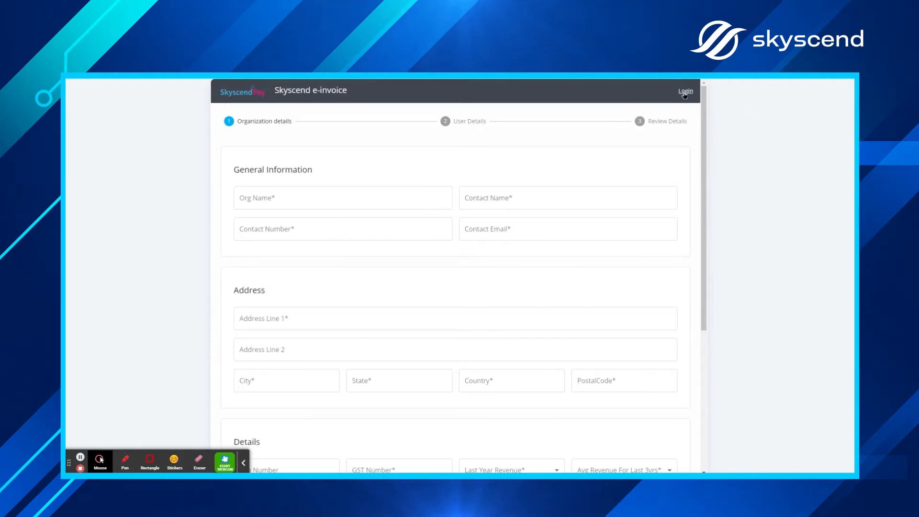
pyautogui.click(685, 93)
pyautogui.moveTo(322, 288); pyautogui.dragTo(205, 287)
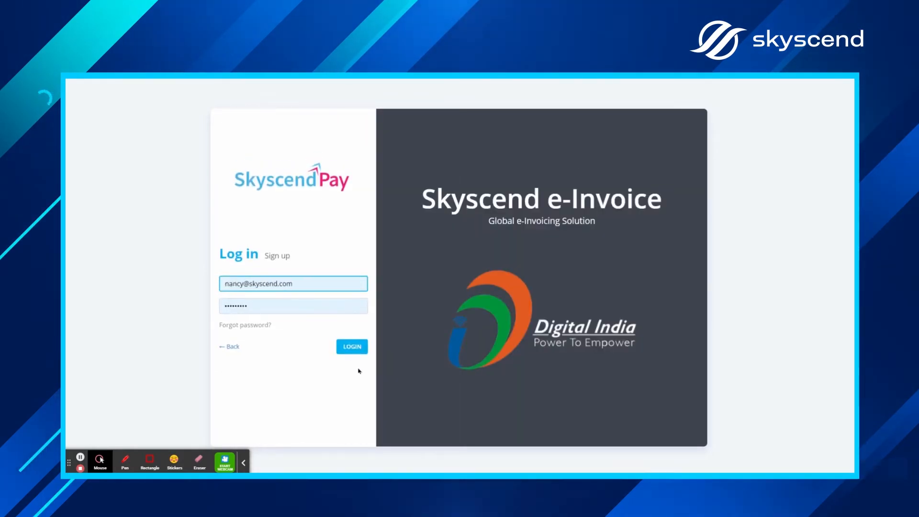
pyautogui.click(355, 350)
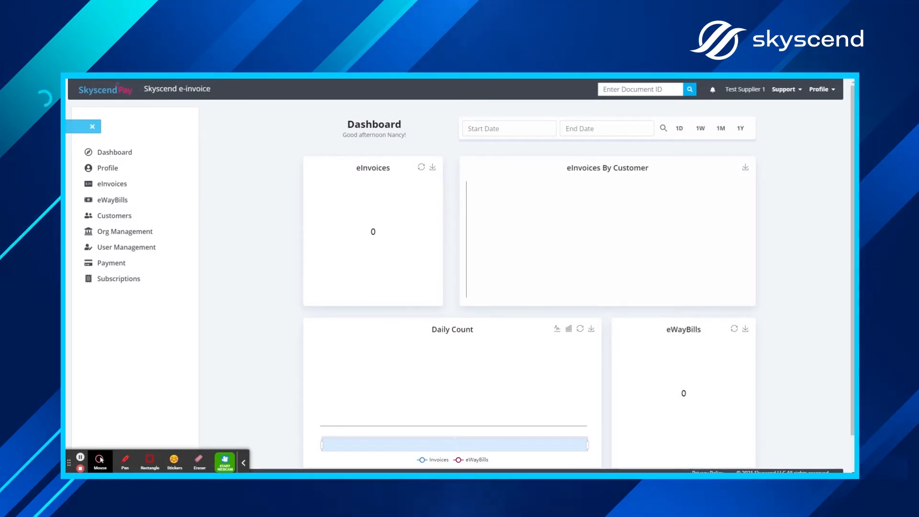
pyautogui.click(116, 183)
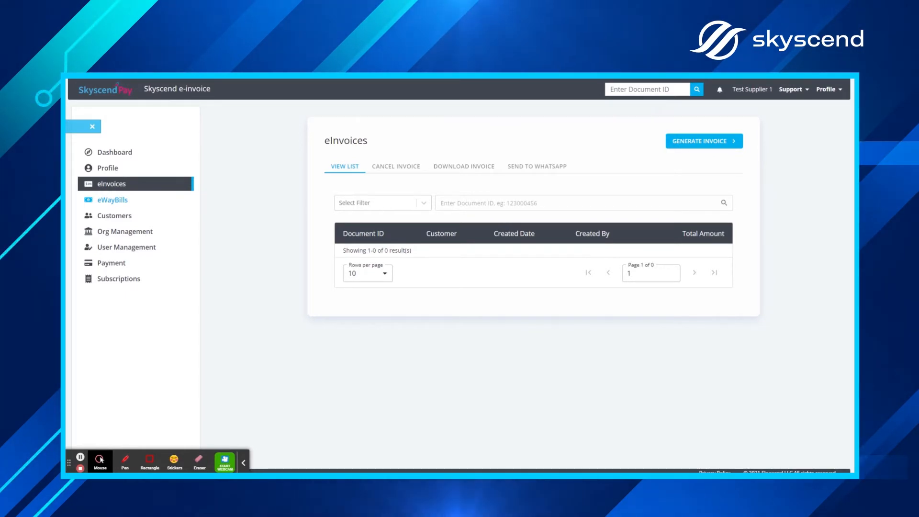
pyautogui.click(123, 154)
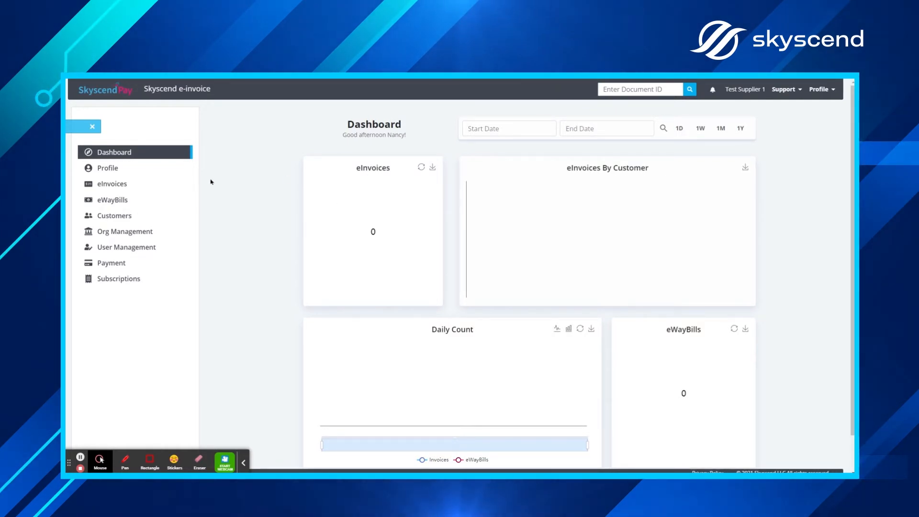
# Step: Review the profile's quota, address, financials and contact details, then open the eInvoices list
pyautogui.click(107, 168)
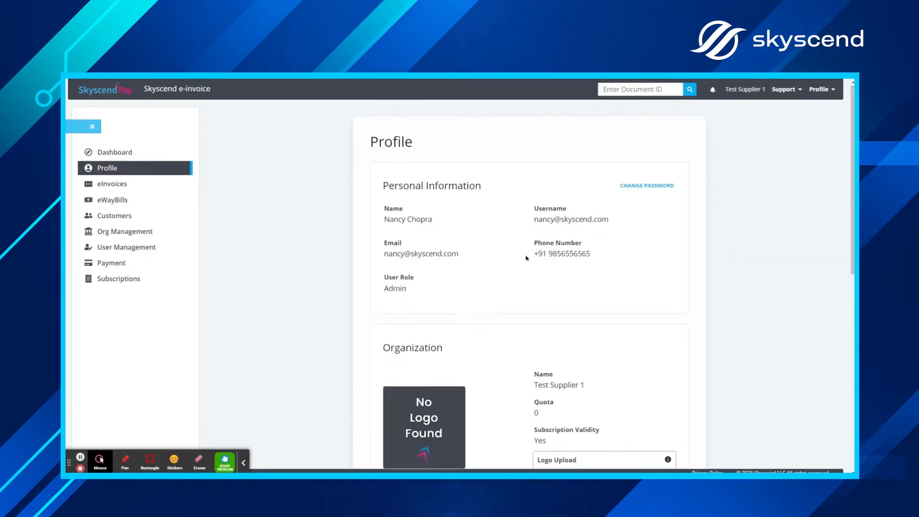
pyautogui.scroll(-1, 508, 287)
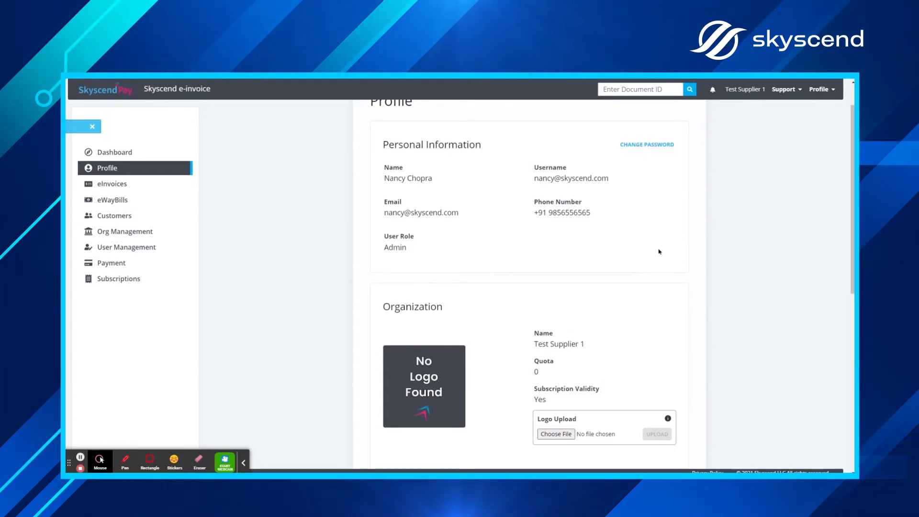
pyautogui.scroll(-3, 638, 252)
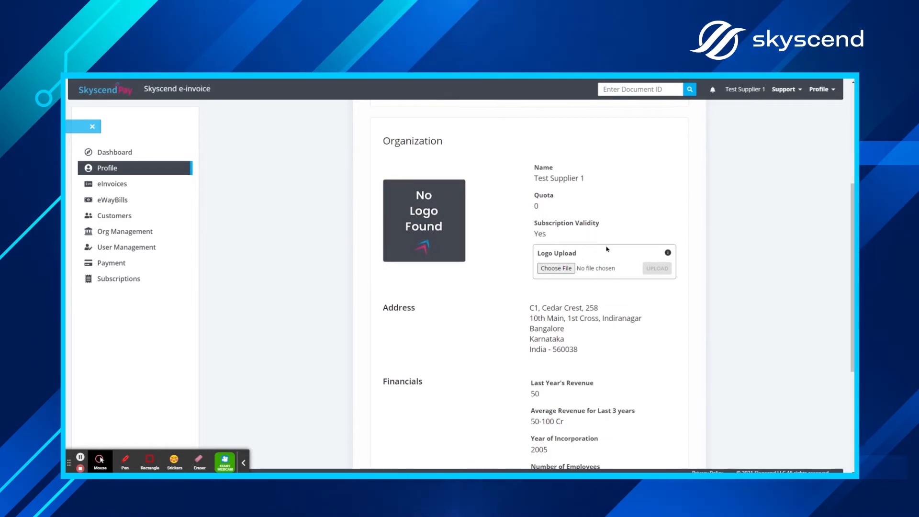
pyautogui.scroll(-2, 607, 249)
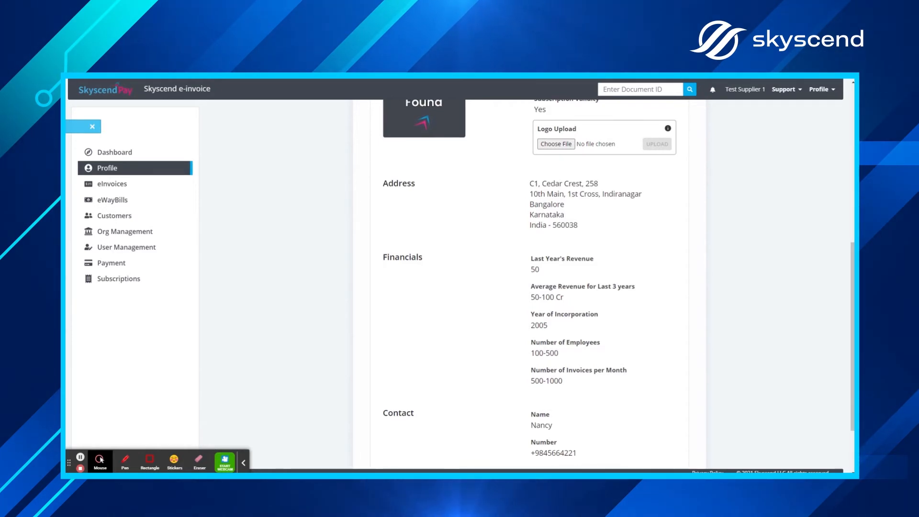
pyautogui.click(151, 185)
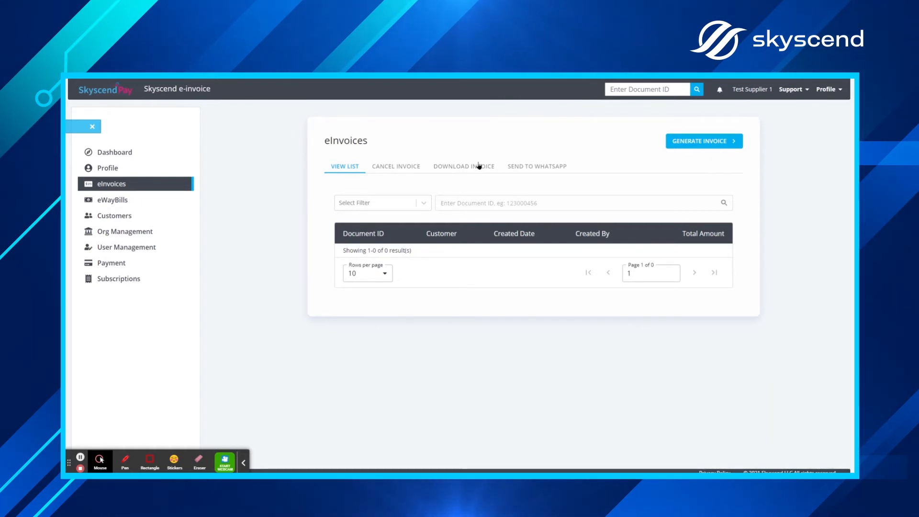
# Step: Check the Cancel Invoice reason choices, then show the Download Invoice form with its empty IRN field
pyautogui.click(394, 170)
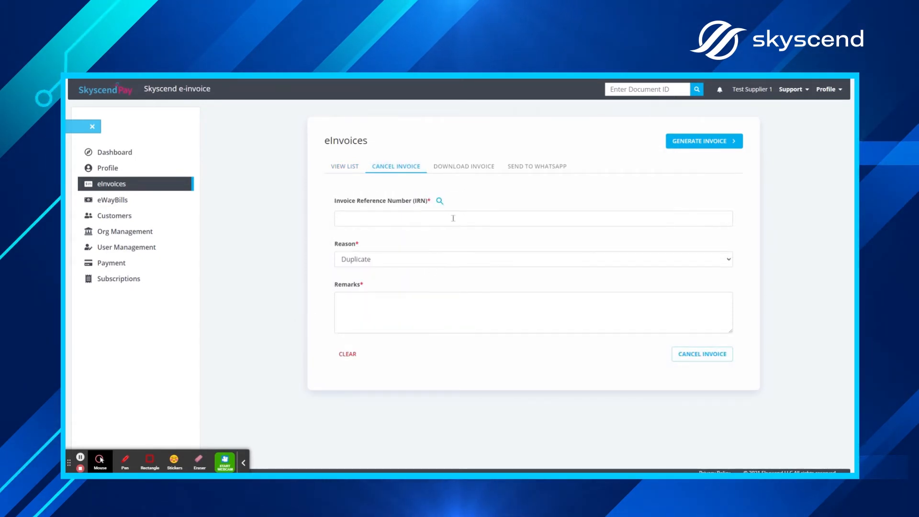
pyautogui.click(451, 265)
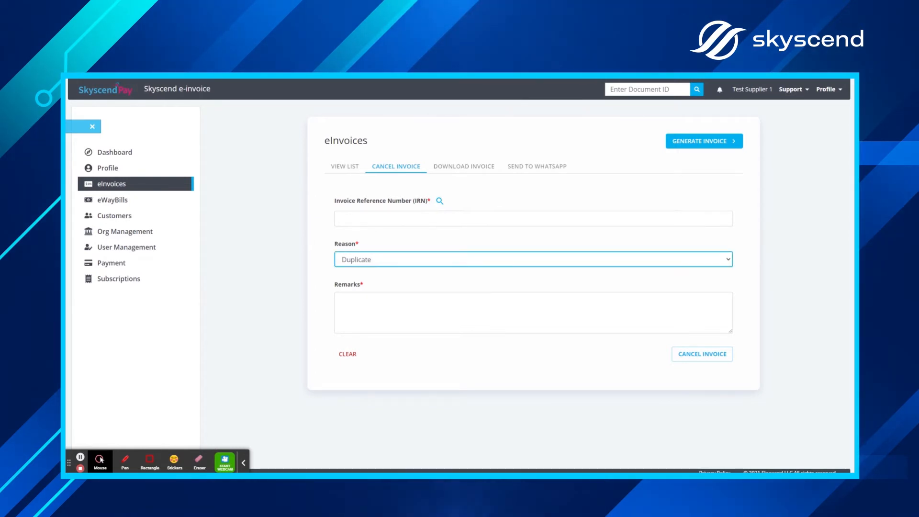
pyautogui.click(456, 166)
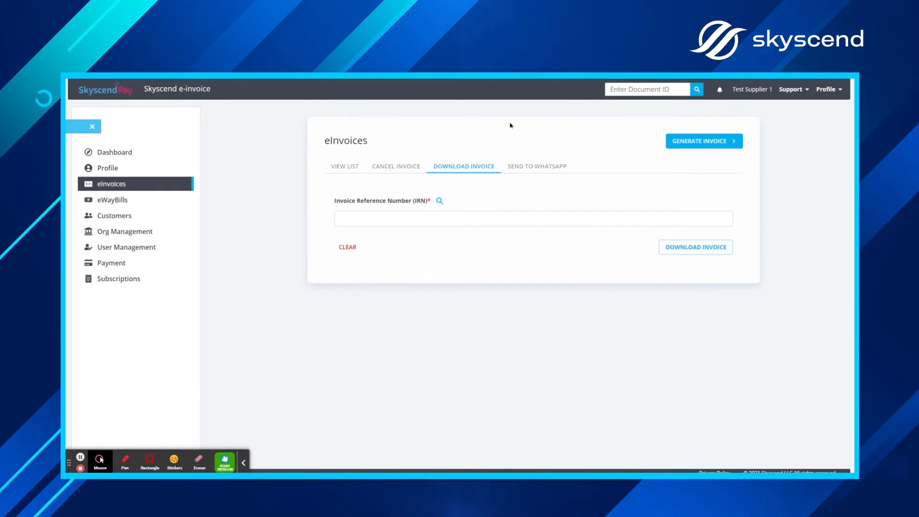
# Step: View the Send to WhatsApp form, then start a new eInvoice at Document Info
pyautogui.click(535, 170)
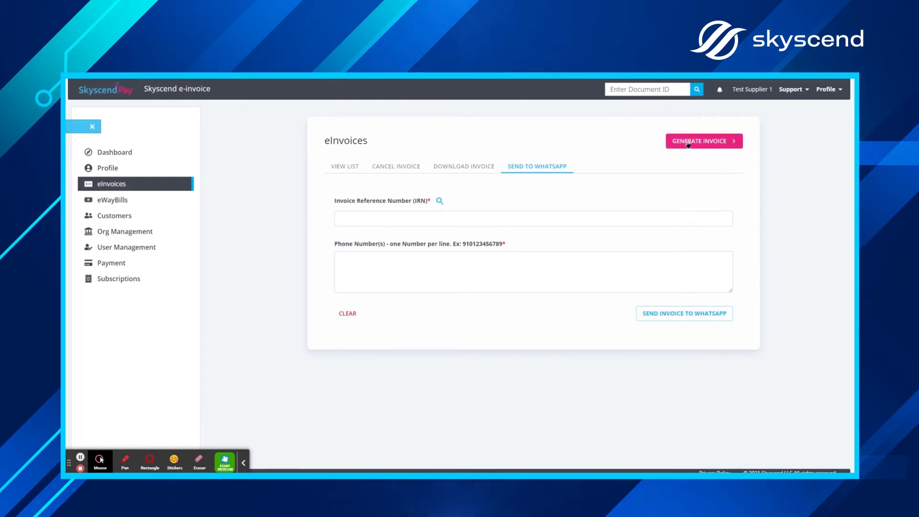
pyautogui.click(704, 142)
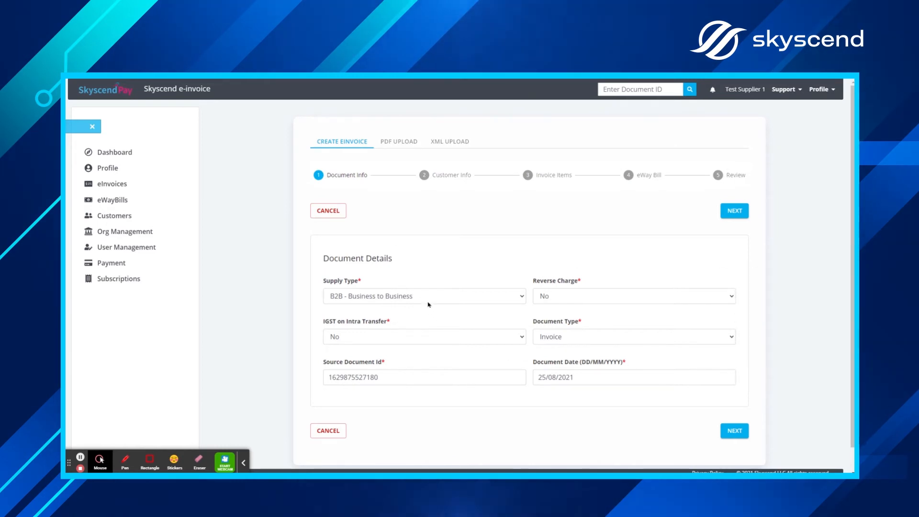
# Step: Keep the B2B supply type and 25/08/2021 date, and advance to the Customer Info step
pyautogui.click(426, 297)
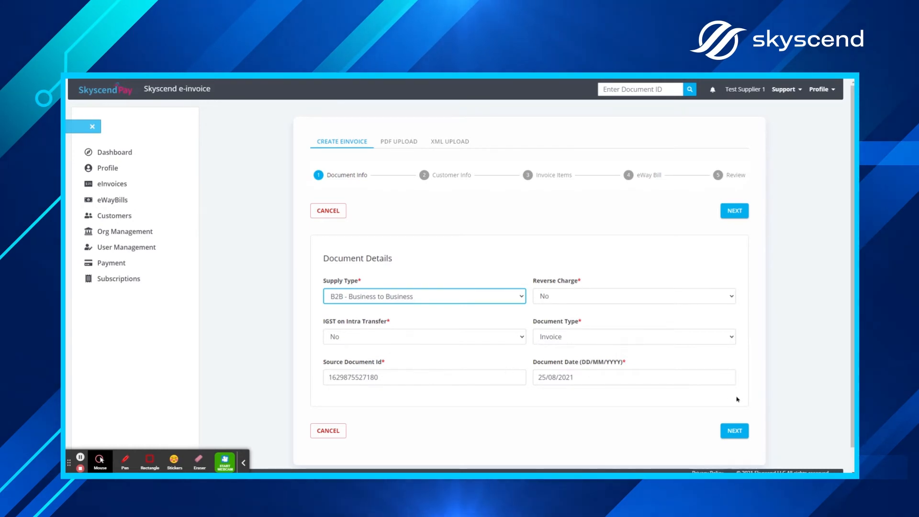
pyautogui.click(730, 430)
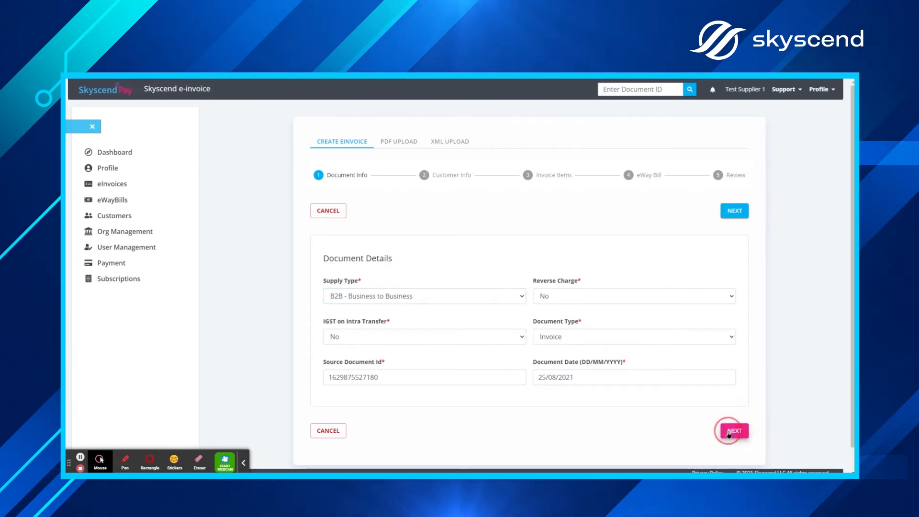
pyautogui.click(497, 296)
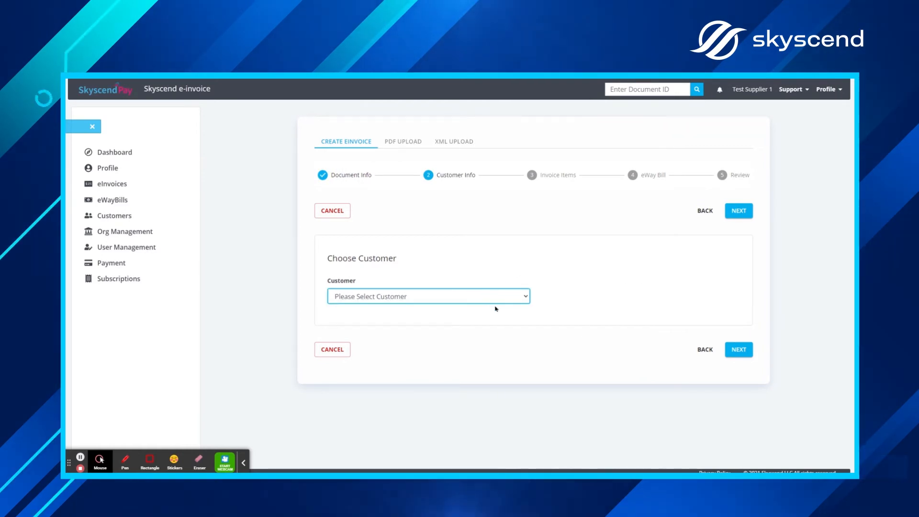
pyautogui.click(590, 305)
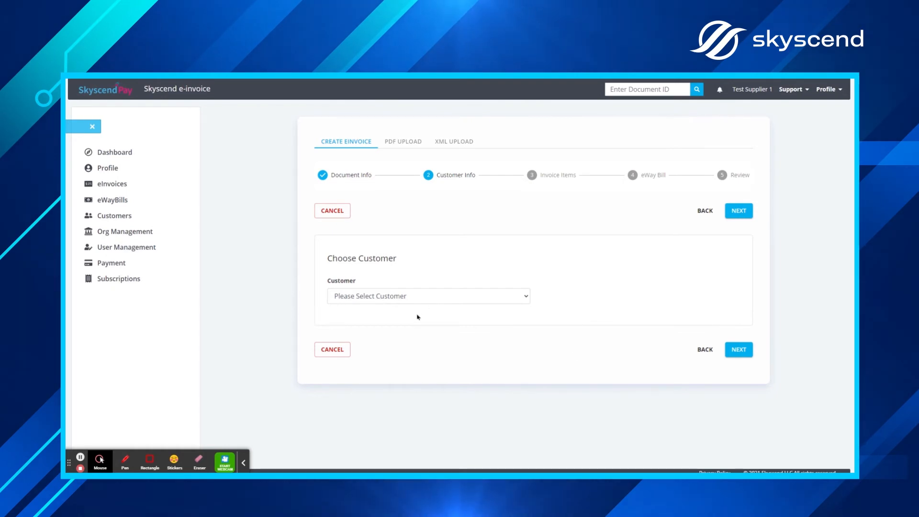
# Step: Choose the invoice's customer, review its details, and advance to Invoice Items
pyautogui.click(429, 302)
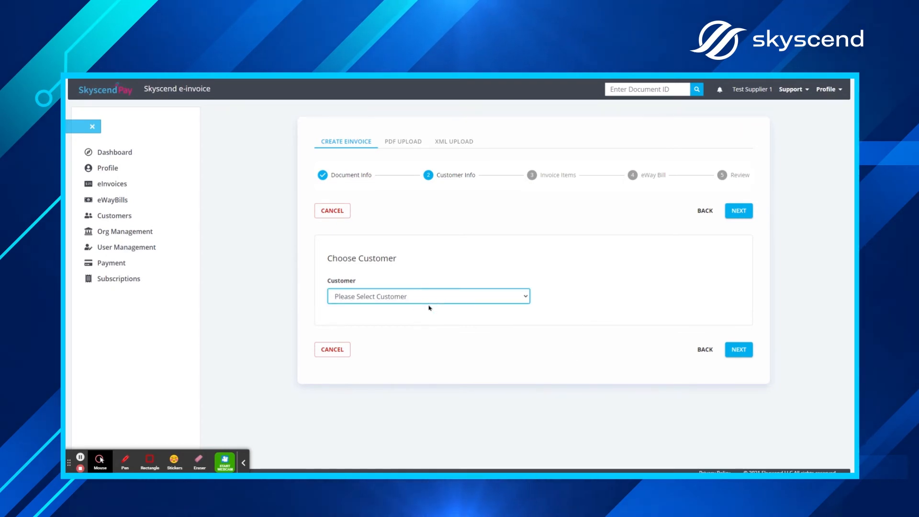
pyautogui.click(421, 327)
pyautogui.scroll(-2, 585, 333)
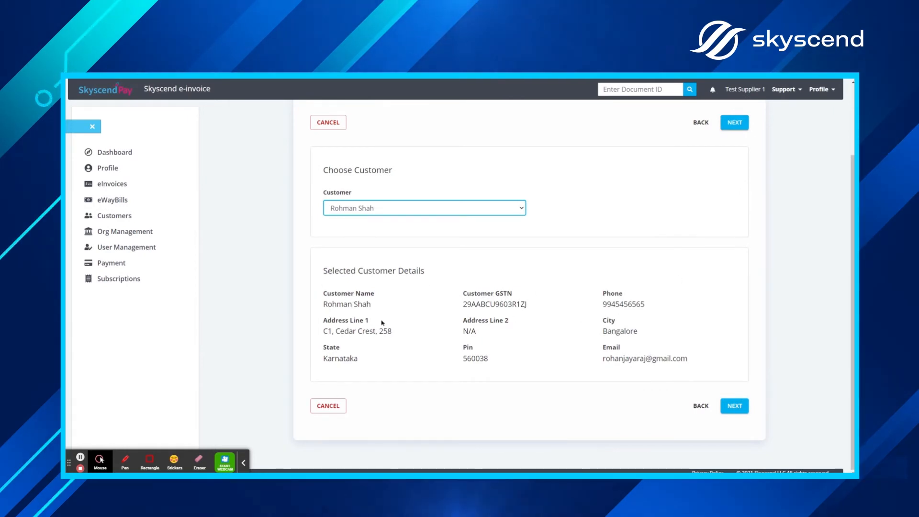
pyautogui.click(734, 413)
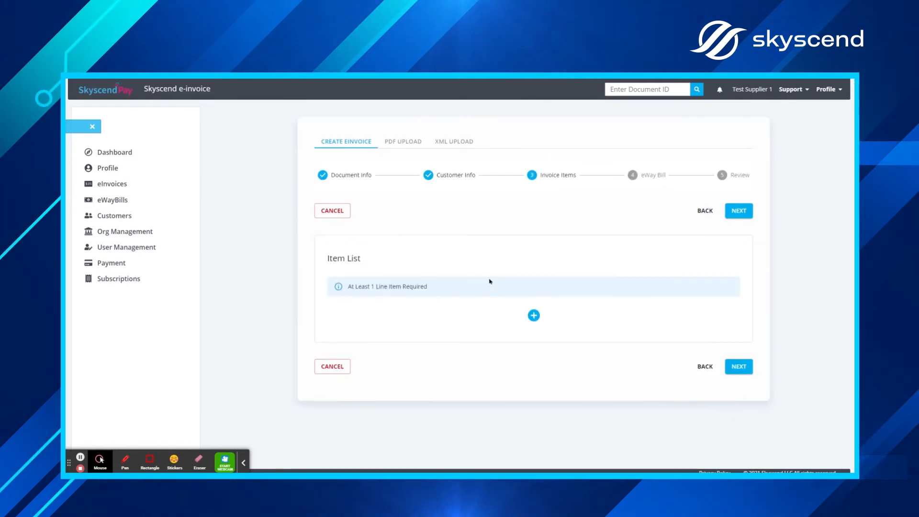
# Step: Add an item row with HSN code 3808, then switch to the PDF Upload tab
pyautogui.click(533, 312)
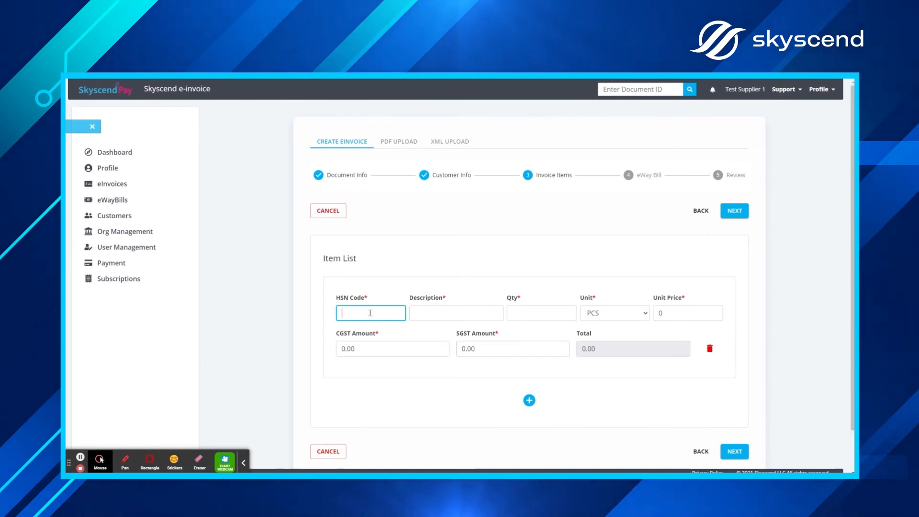
pyautogui.write('3808')
pyautogui.click(468, 312)
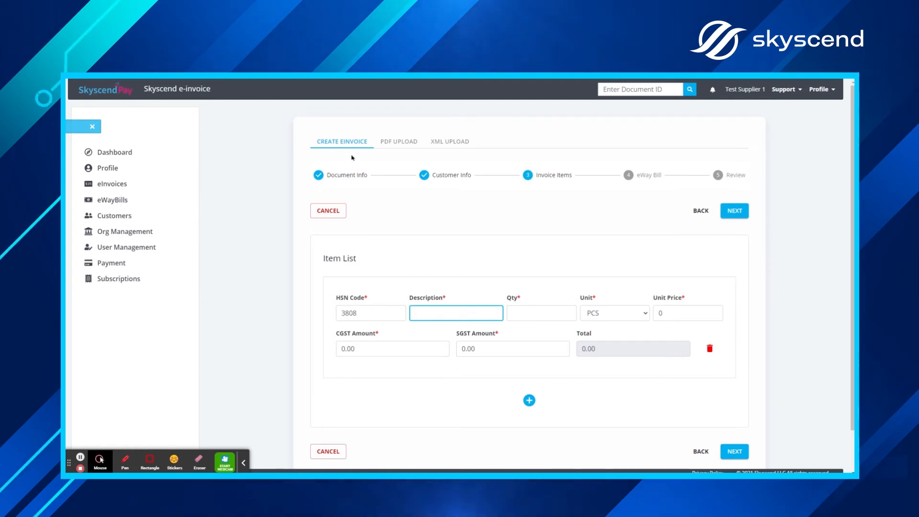
pyautogui.click(406, 146)
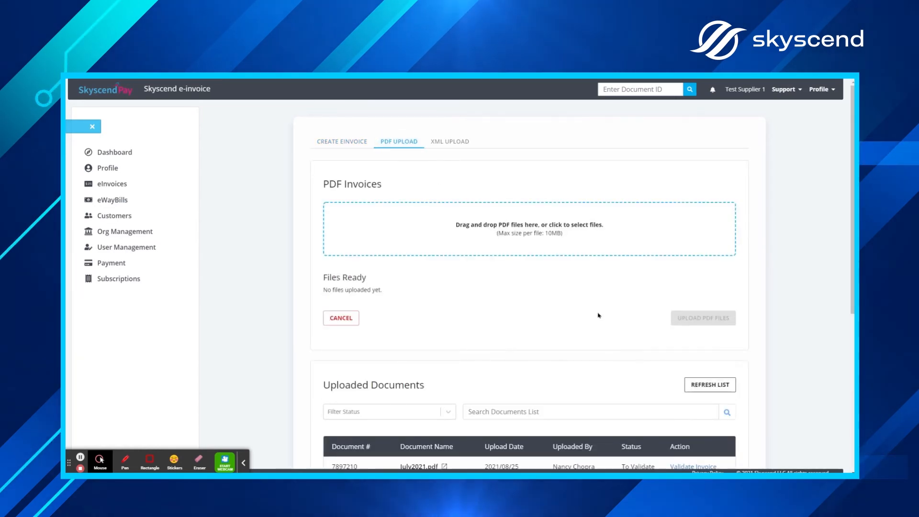
# Step: Look over the Uploaded Documents list, then bring up the cXML invoice upload form
pyautogui.scroll(-1, 363, 211)
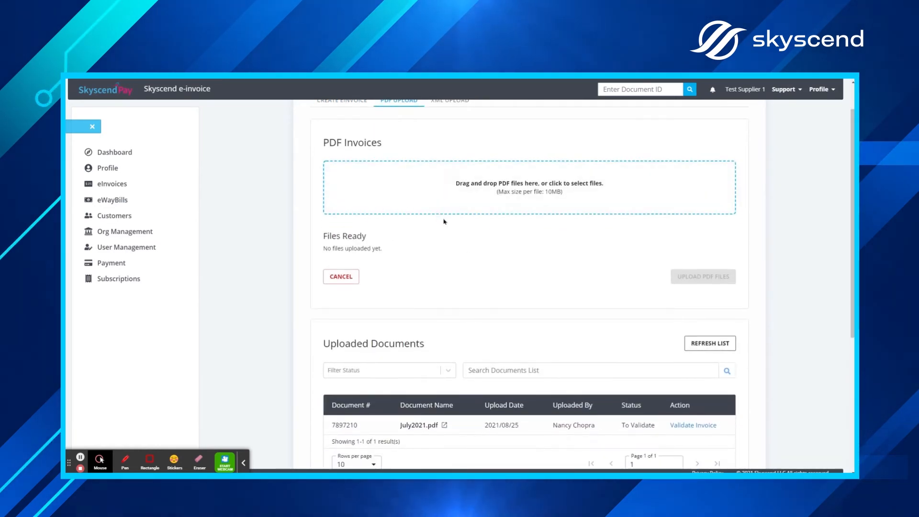
pyautogui.scroll(1, 446, 210)
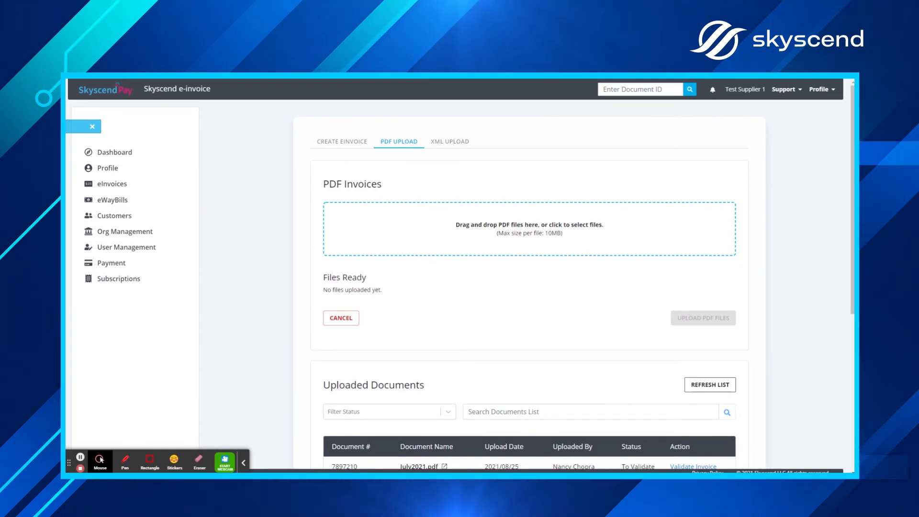
pyautogui.click(448, 142)
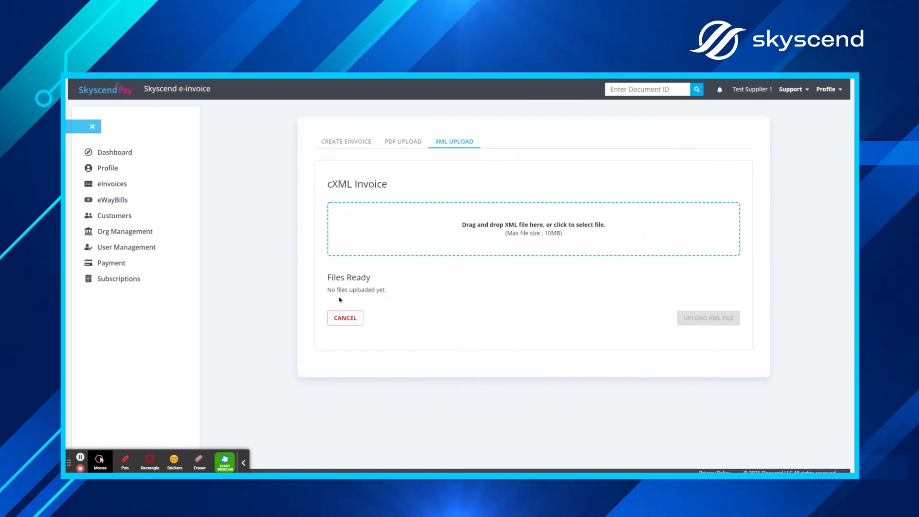
# Step: Open the eWayBills page showing its empty View List
pyautogui.click(115, 201)
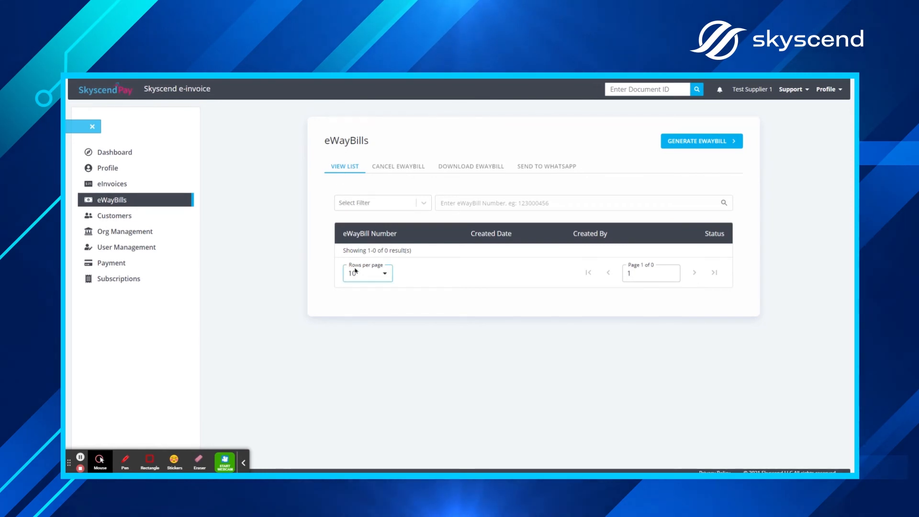
# Step: Review the Cancel, Download and Send to WhatsApp eWayBill forms, then open Customers
pyautogui.click(393, 168)
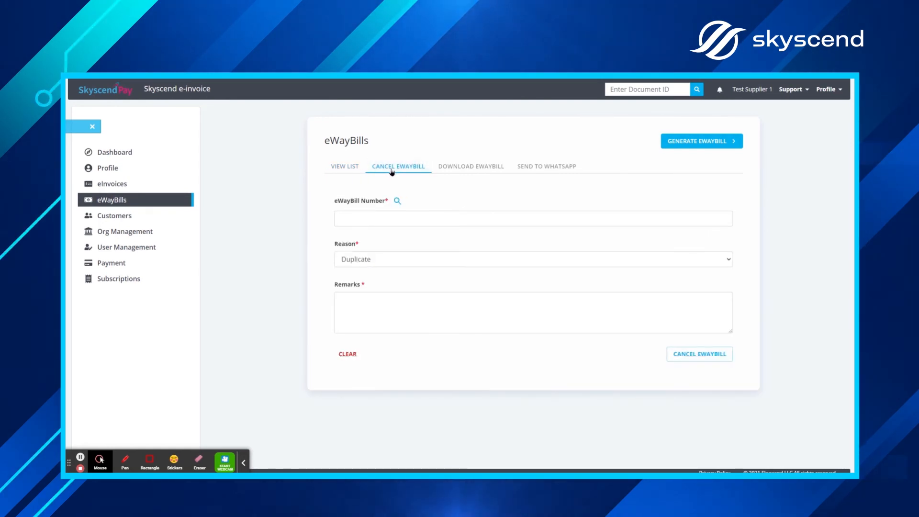
pyautogui.click(454, 170)
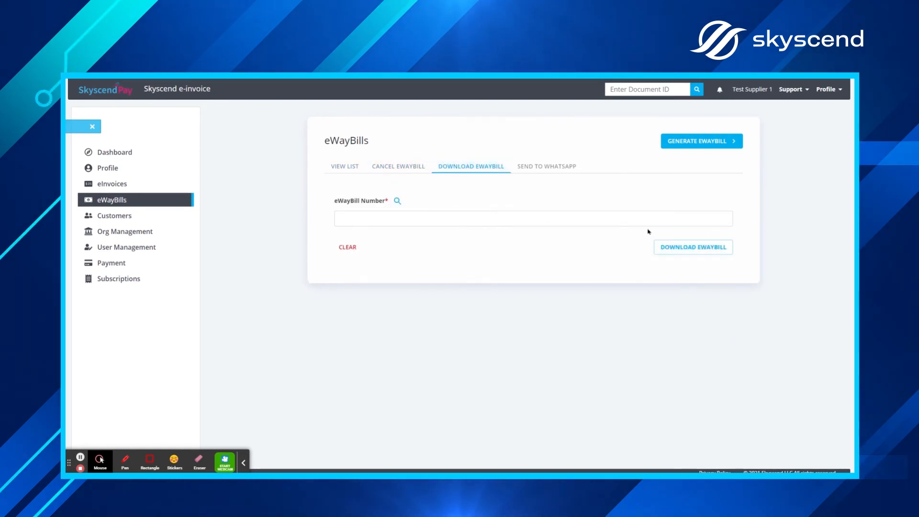
pyautogui.click(555, 169)
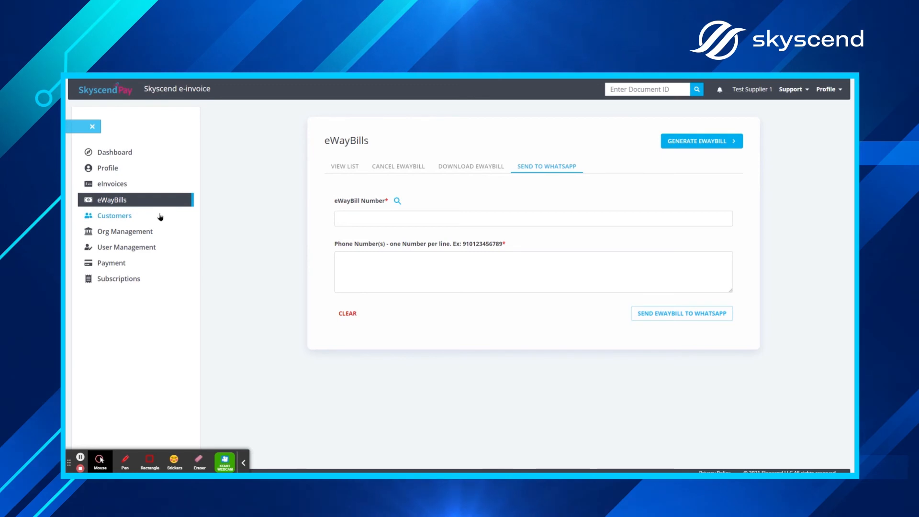
pyautogui.click(142, 216)
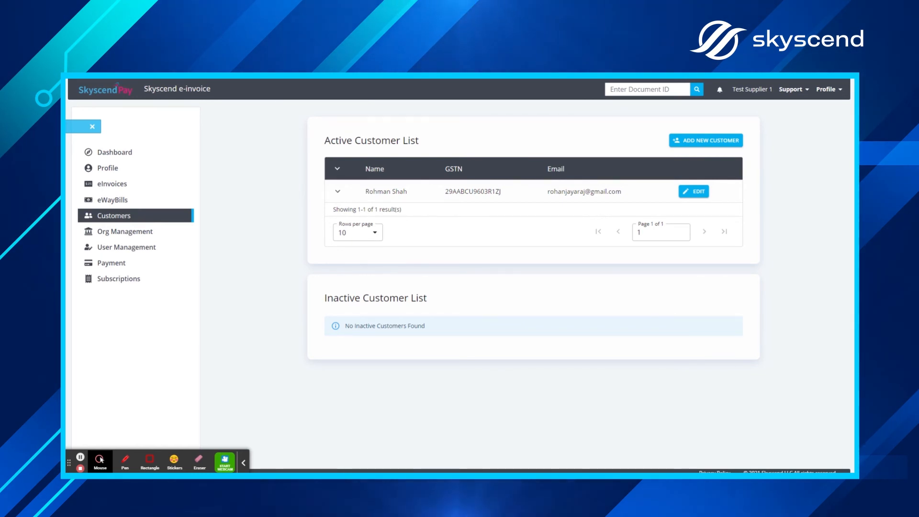
pyautogui.click(694, 141)
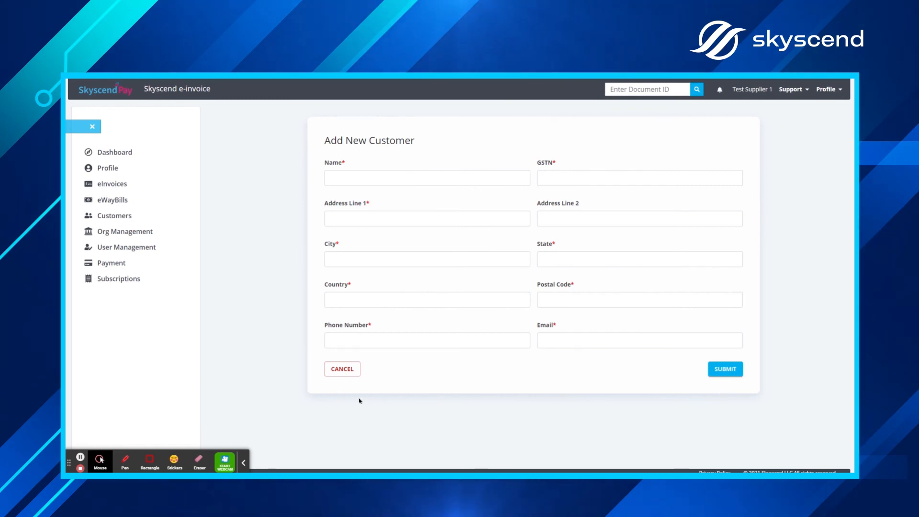
pyautogui.click(344, 370)
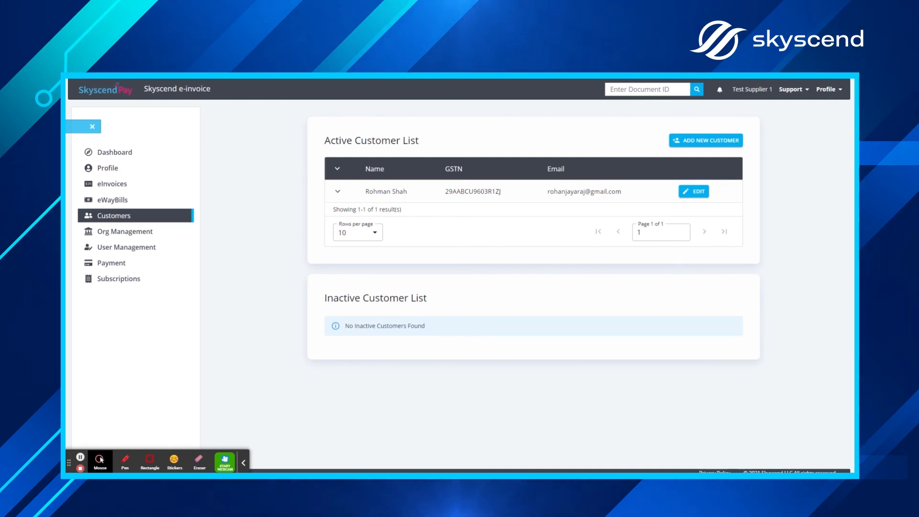
# Step: Look over the active users in User Management, then bring up the Subscriptions plans table
pyautogui.click(132, 249)
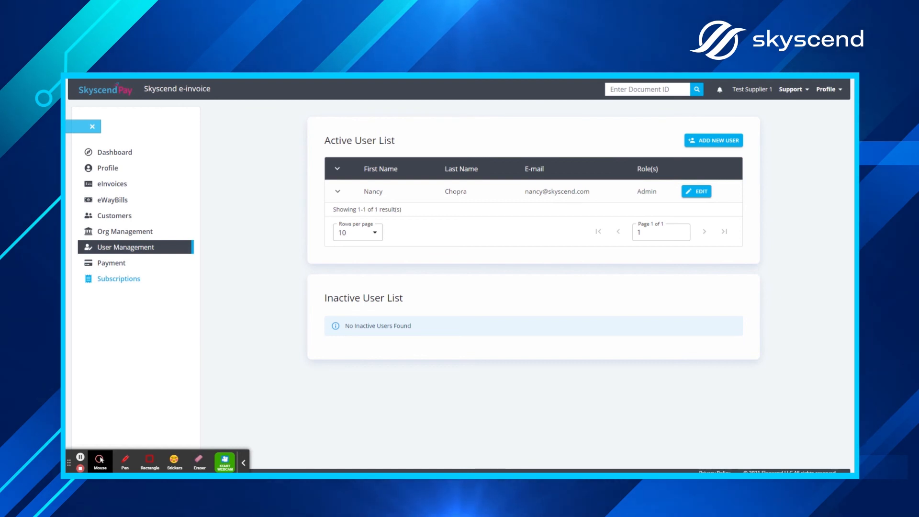
pyautogui.click(134, 279)
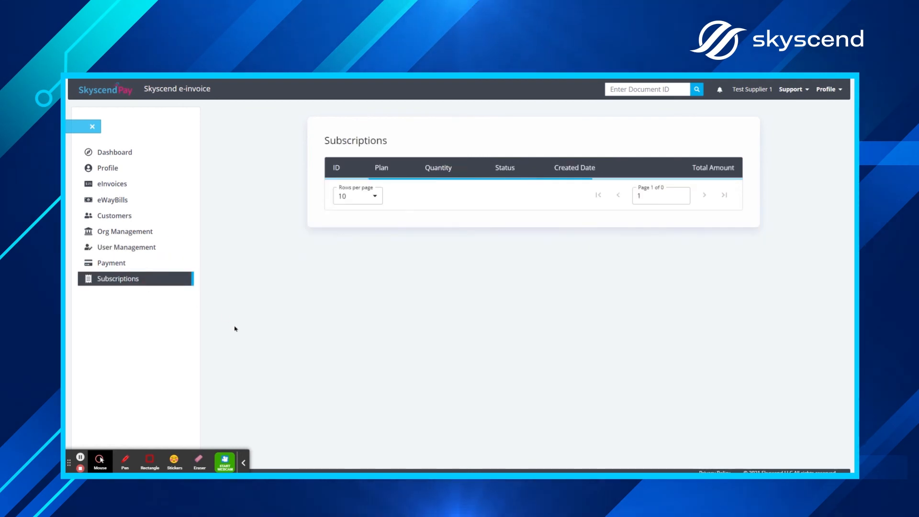